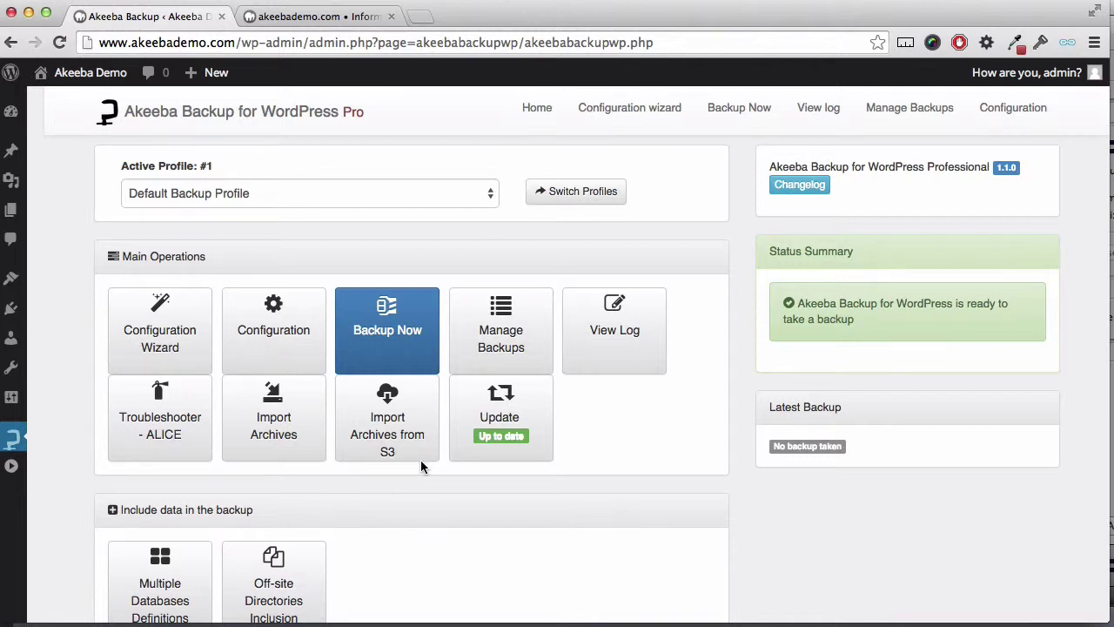
Step: Check the phpBB forum tab, then return to the Akeeba control panel and scroll down
click(335, 19)
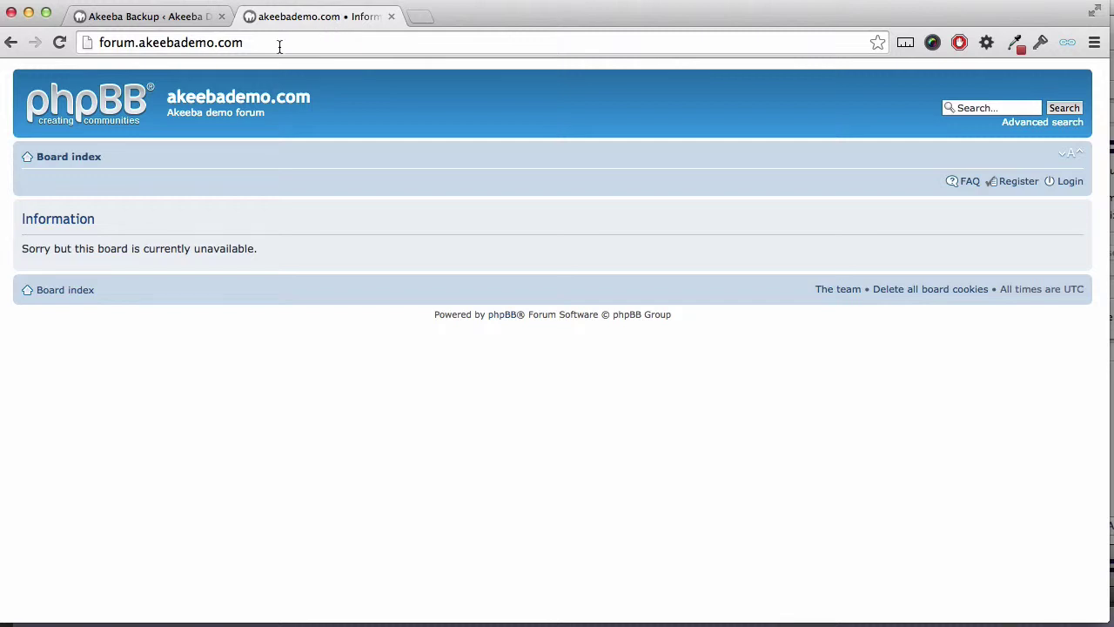
click(174, 19)
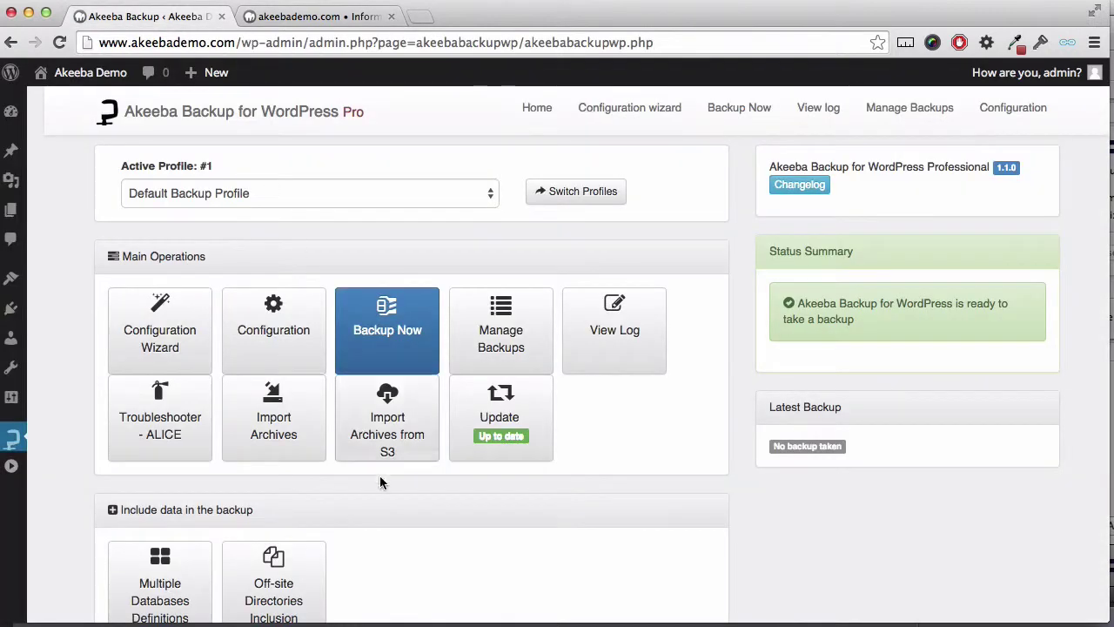
scroll(403, 546, down, 1)
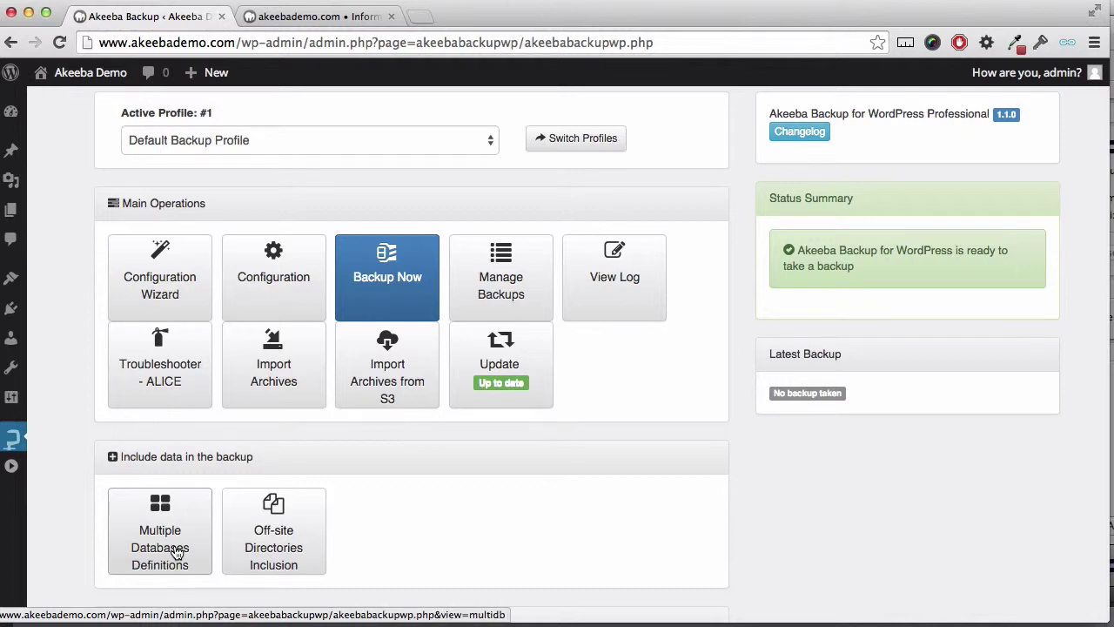
Step: Start a new Multiple Databases definition using the MySQLi driver
click(177, 552)
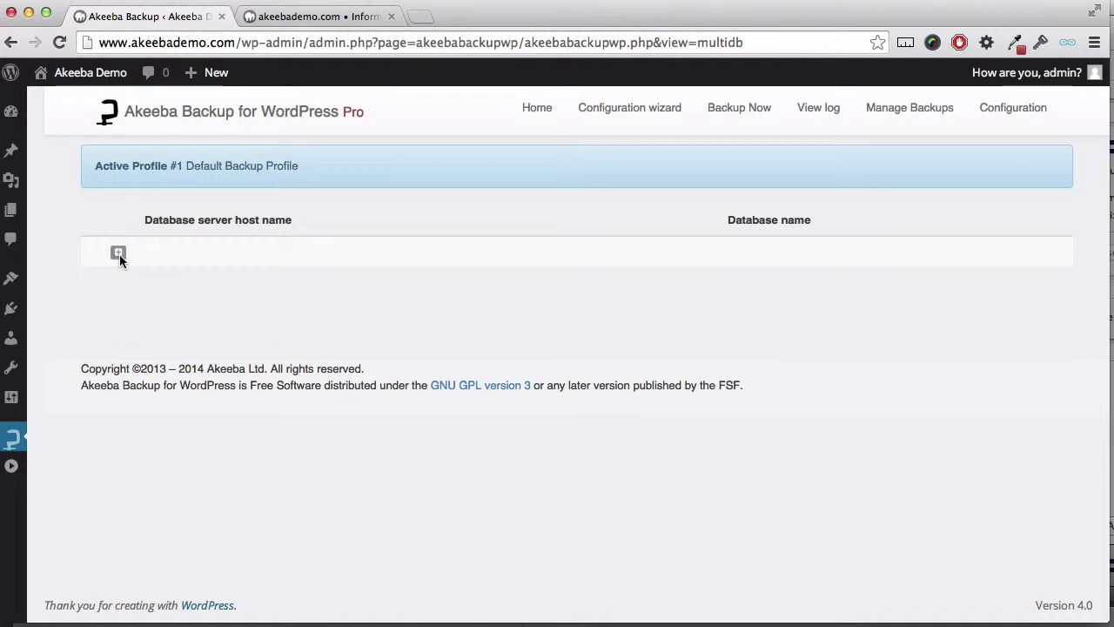
click(119, 253)
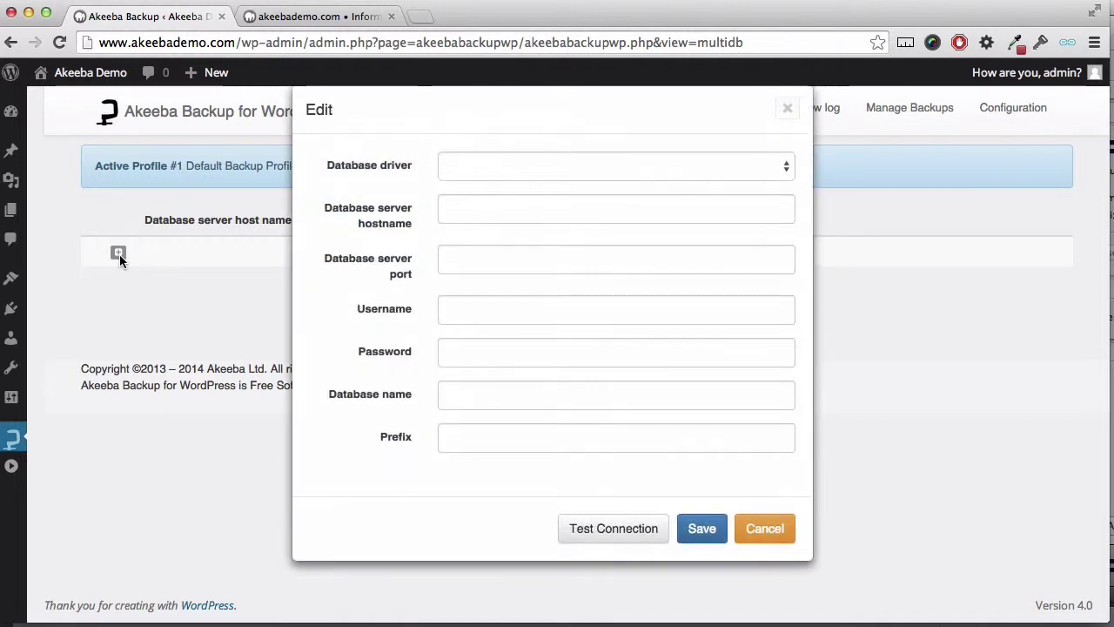
click(503, 167)
click(503, 190)
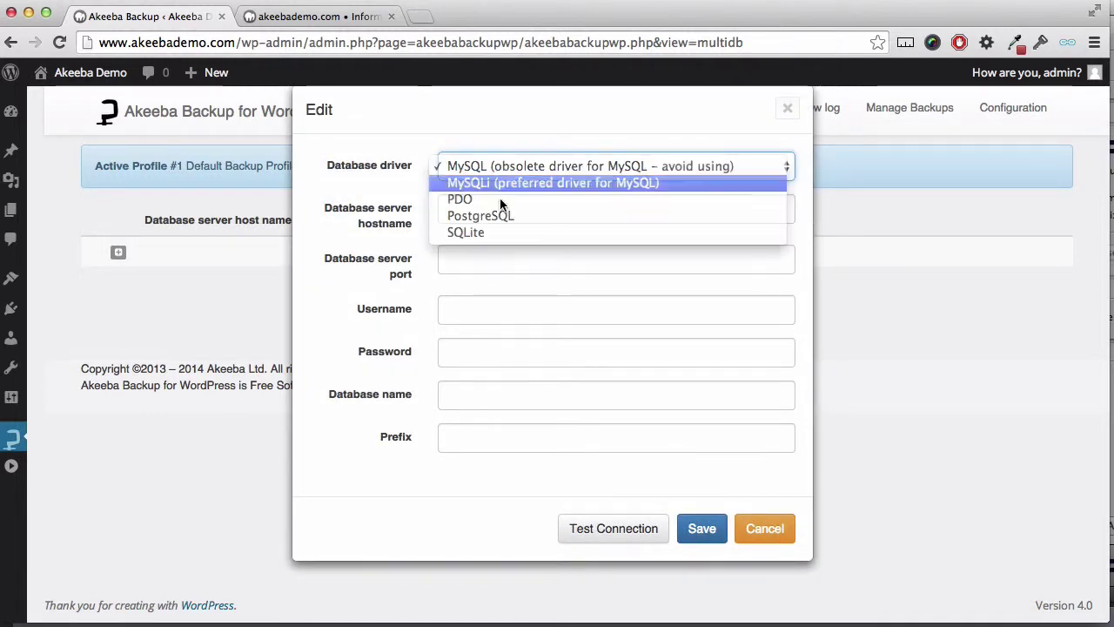
click(496, 209)
Step: Enter host localhost, username root, the database password and database name phpbb
text(localhost)
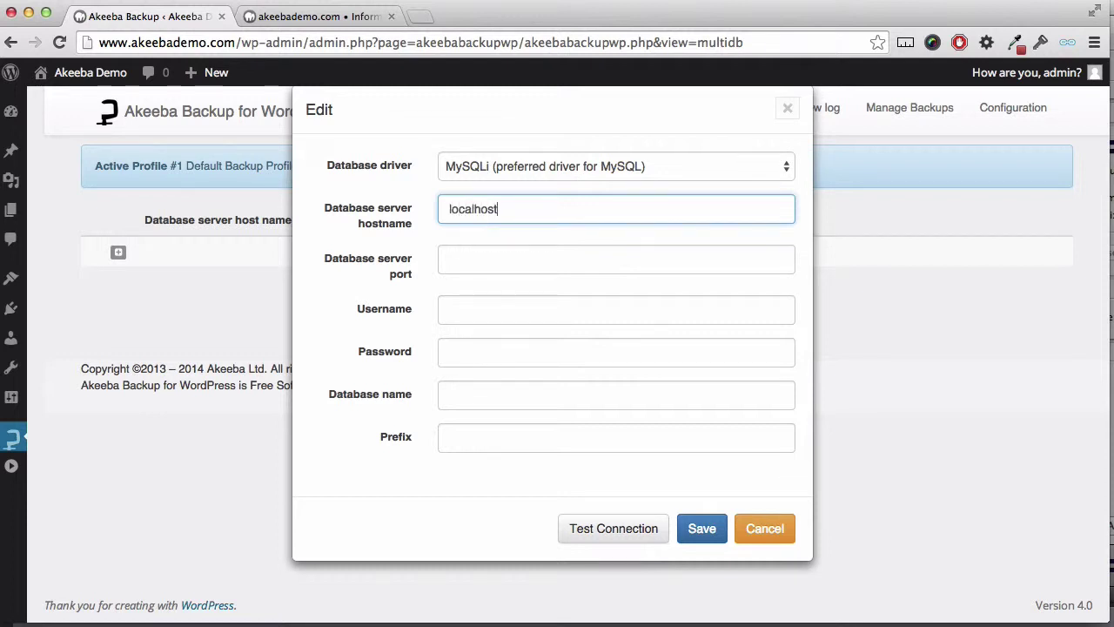
click(509, 307)
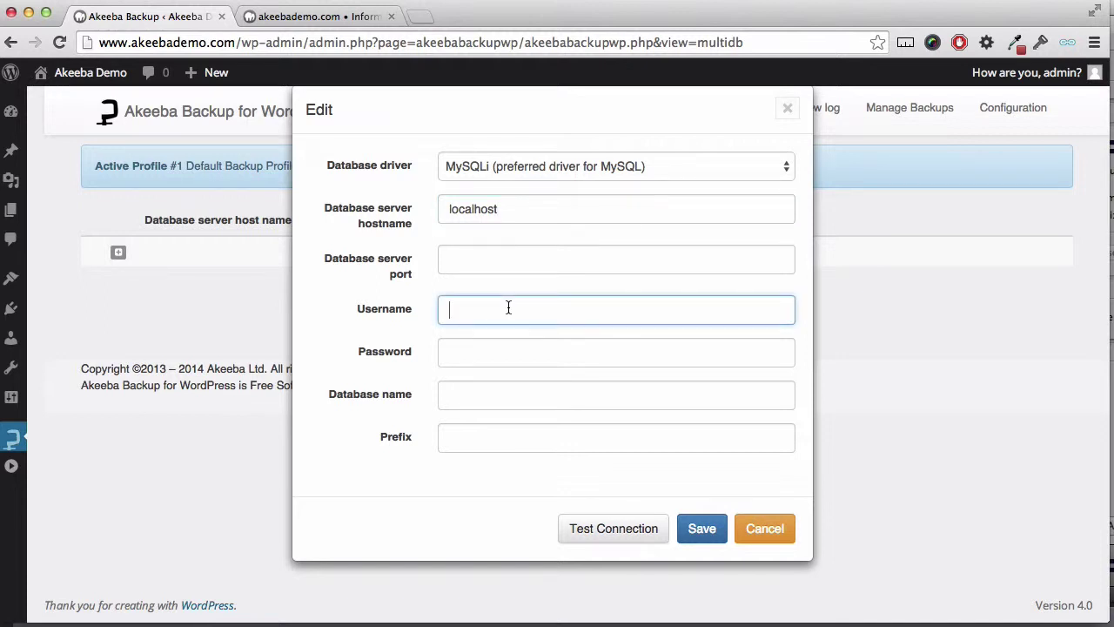
text(root)
key(Tab)
text(root)
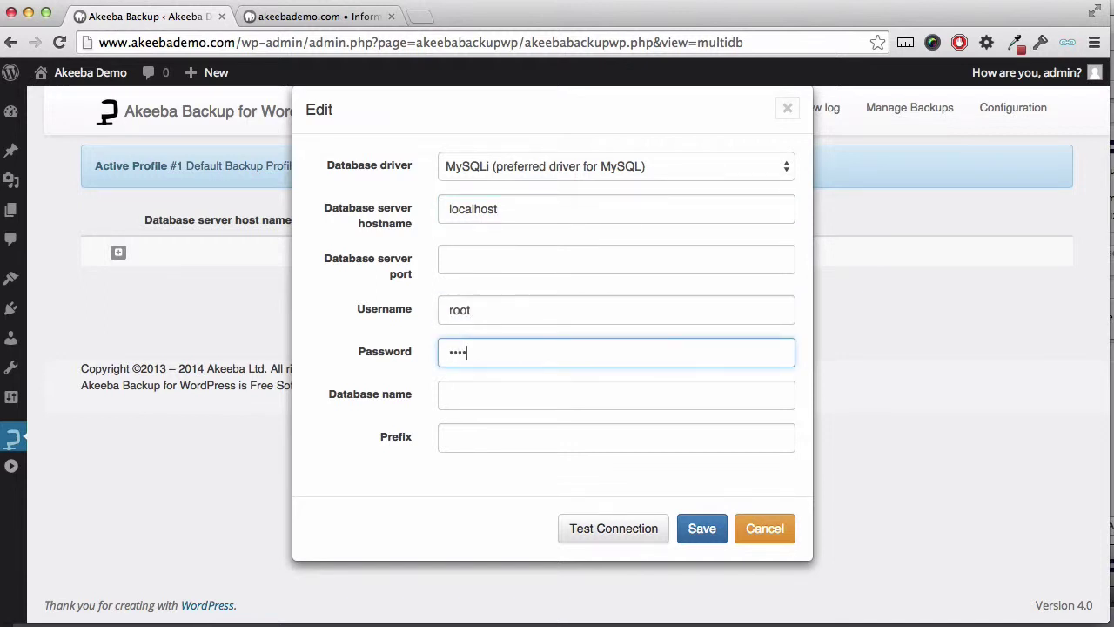
key(Tab)
text(phpbb)
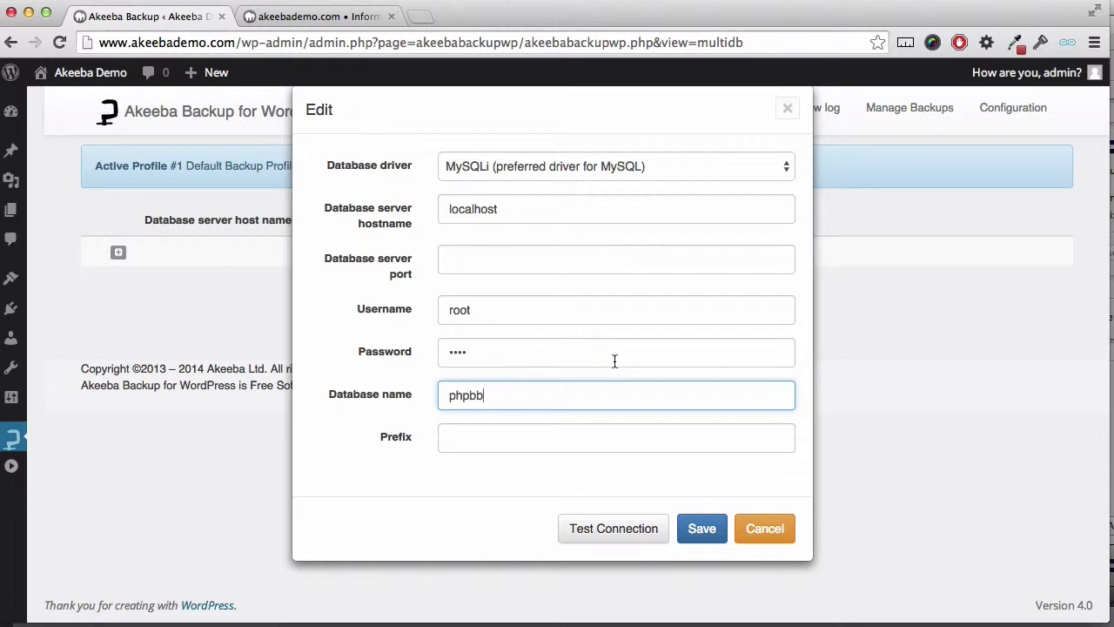
Step: Test the connection, save the phpbb definition and return to the control panel
click(614, 529)
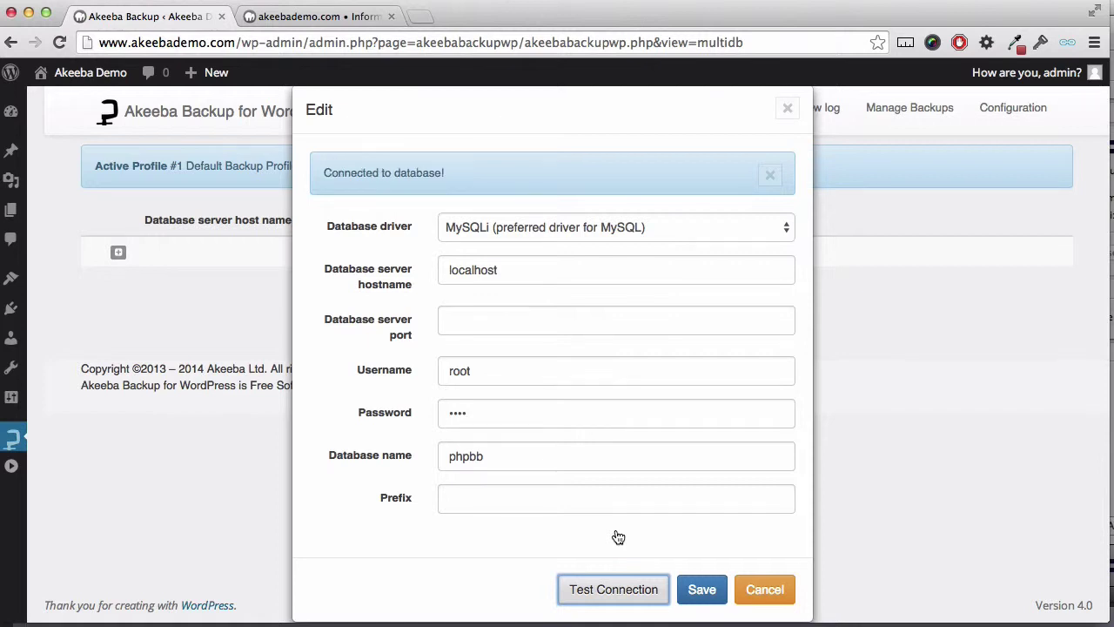
click(701, 595)
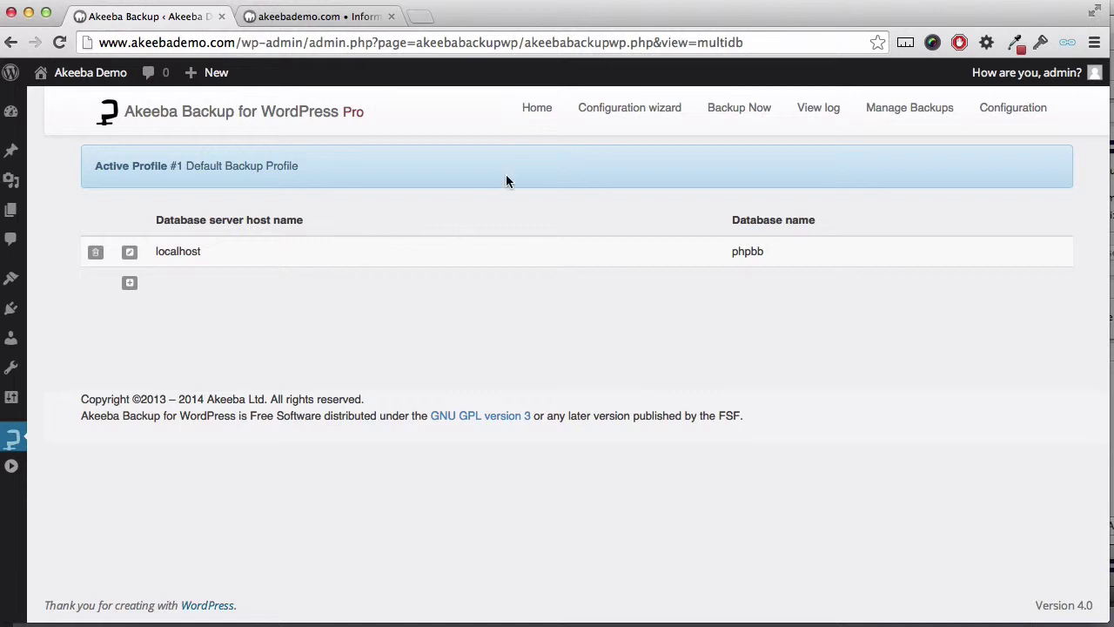
click(538, 111)
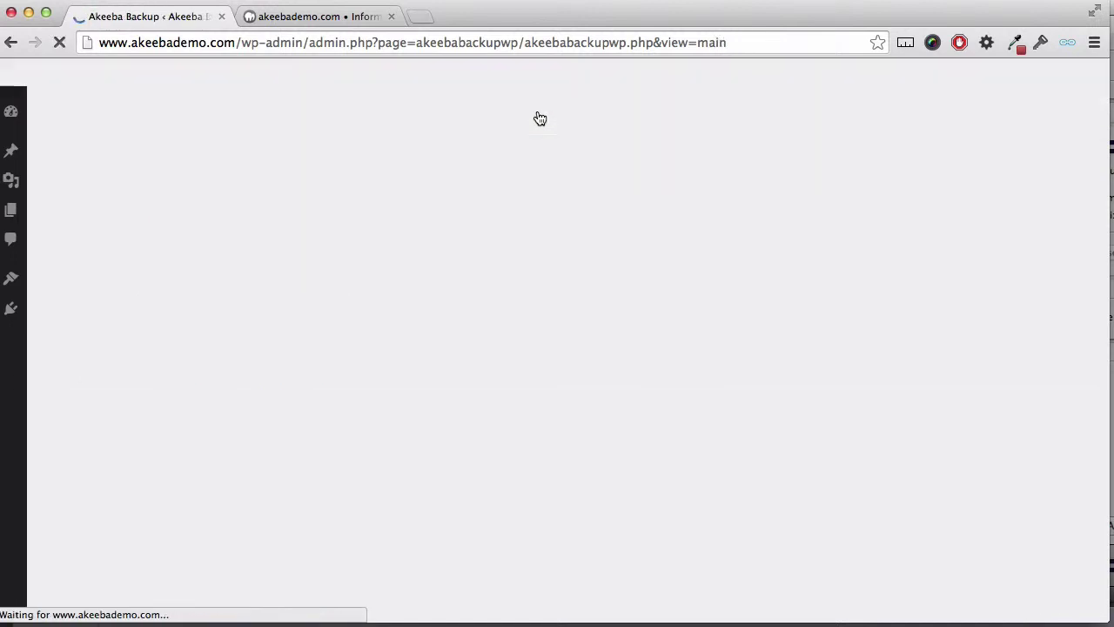
Step: In Off-site Directories Inclusion, add and save the downloads folder as an off-site directory
scroll(429, 543, down, 1)
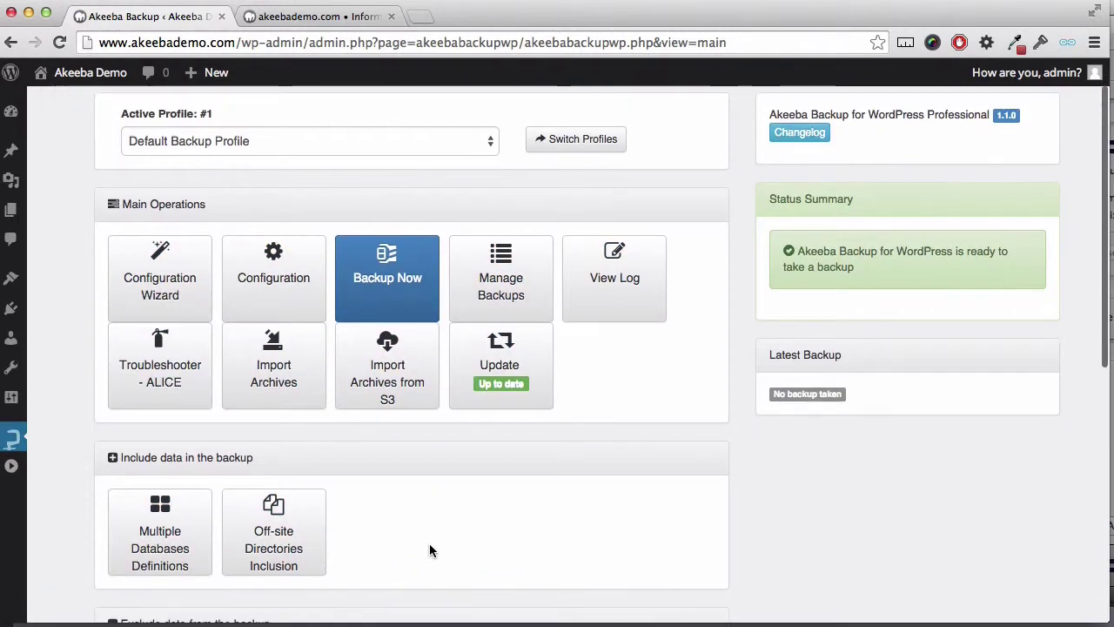
click(287, 544)
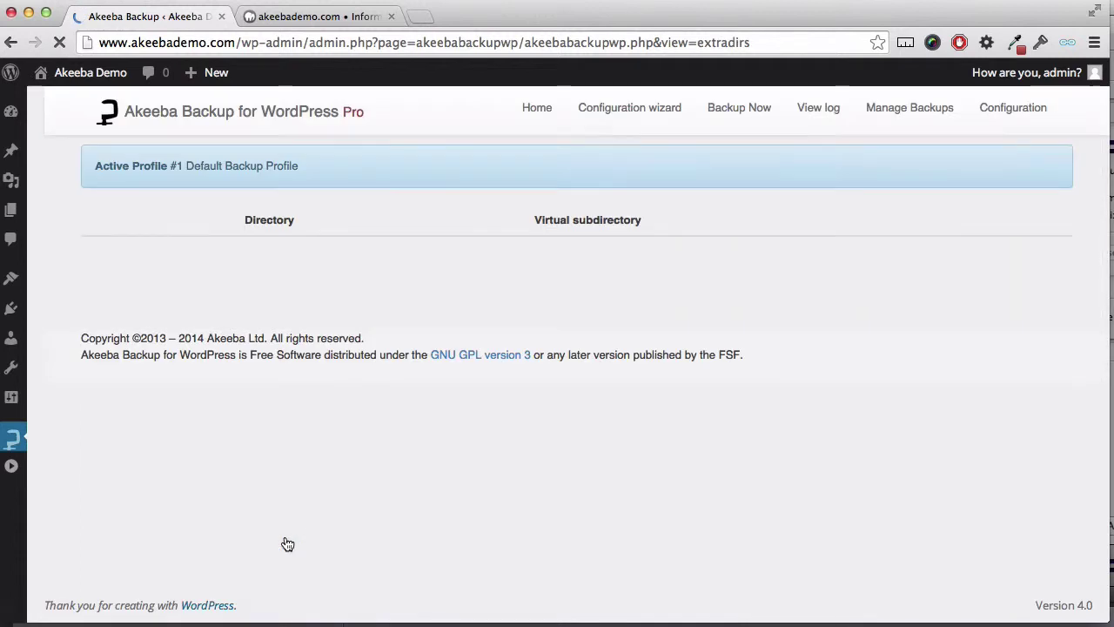
click(121, 256)
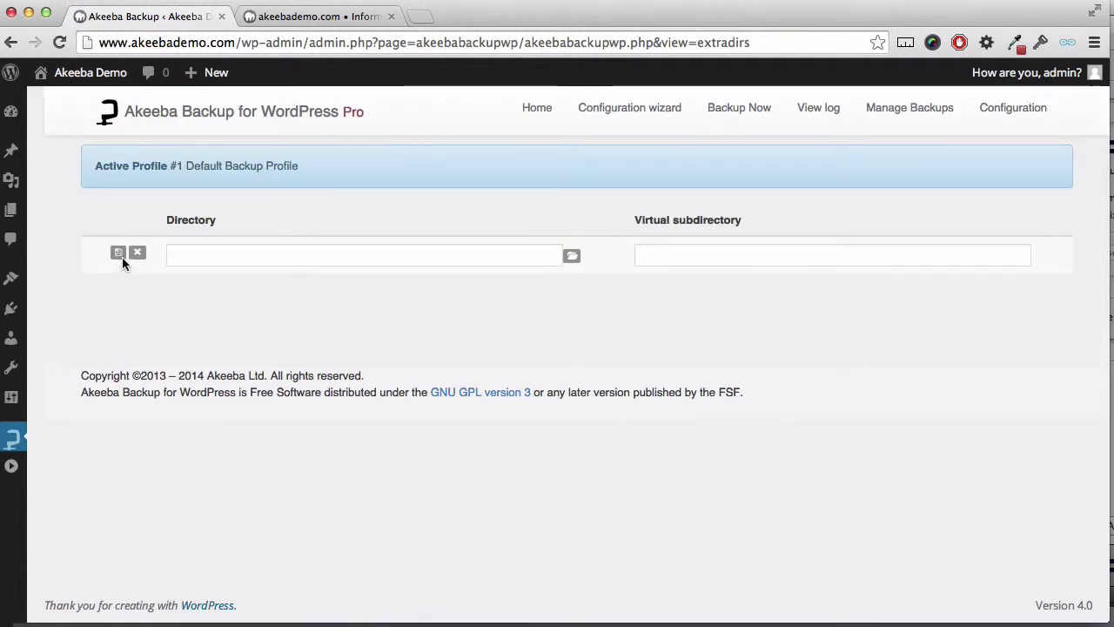
click(572, 253)
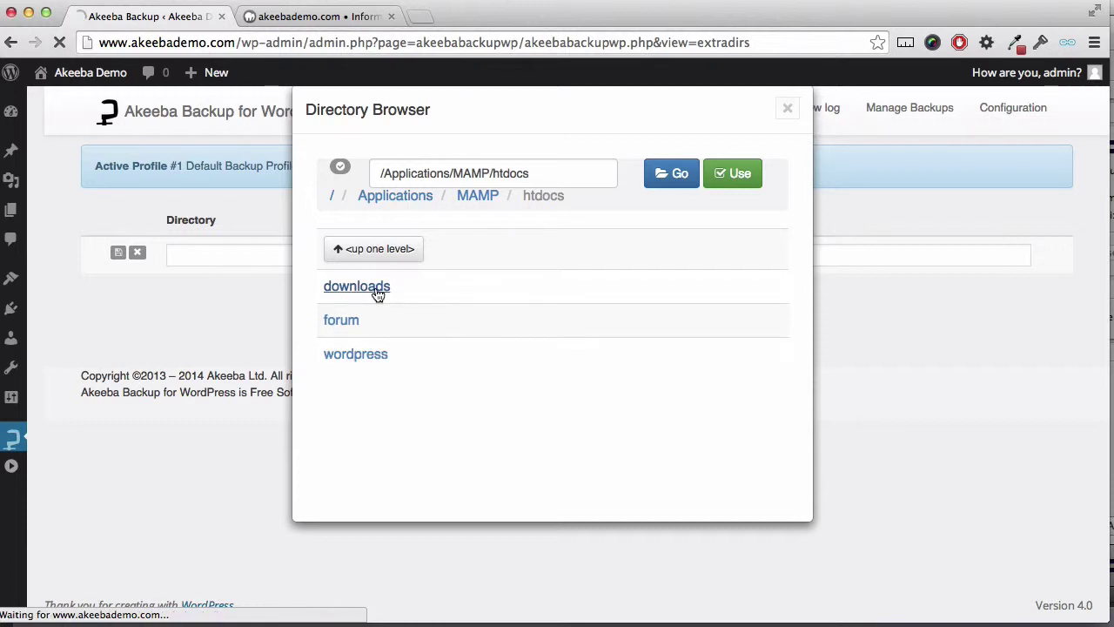
click(377, 294)
click(732, 173)
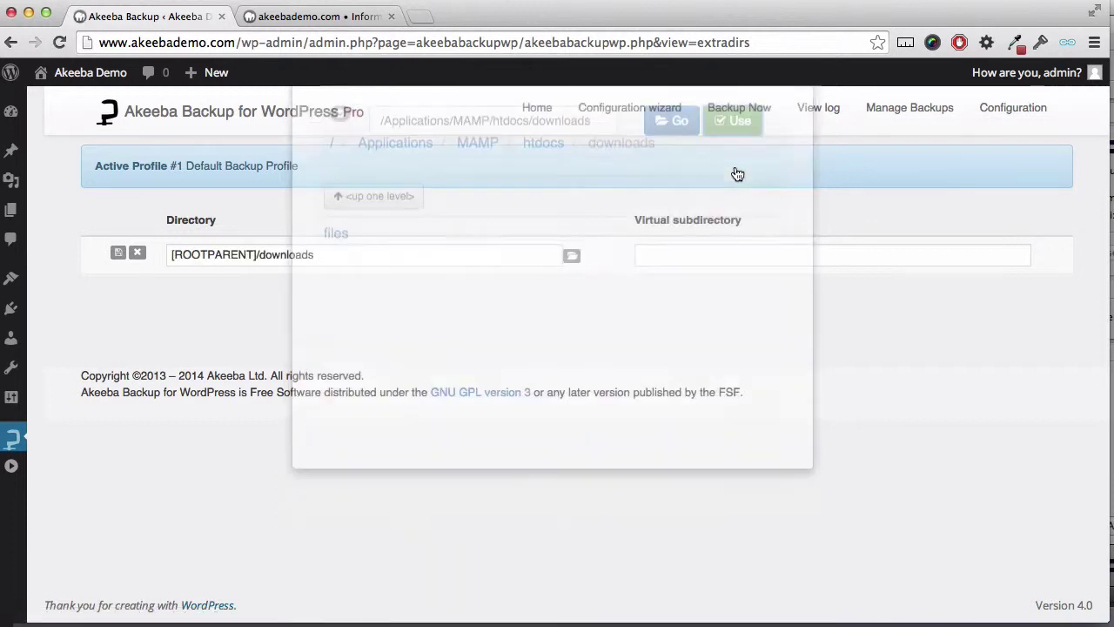
click(119, 253)
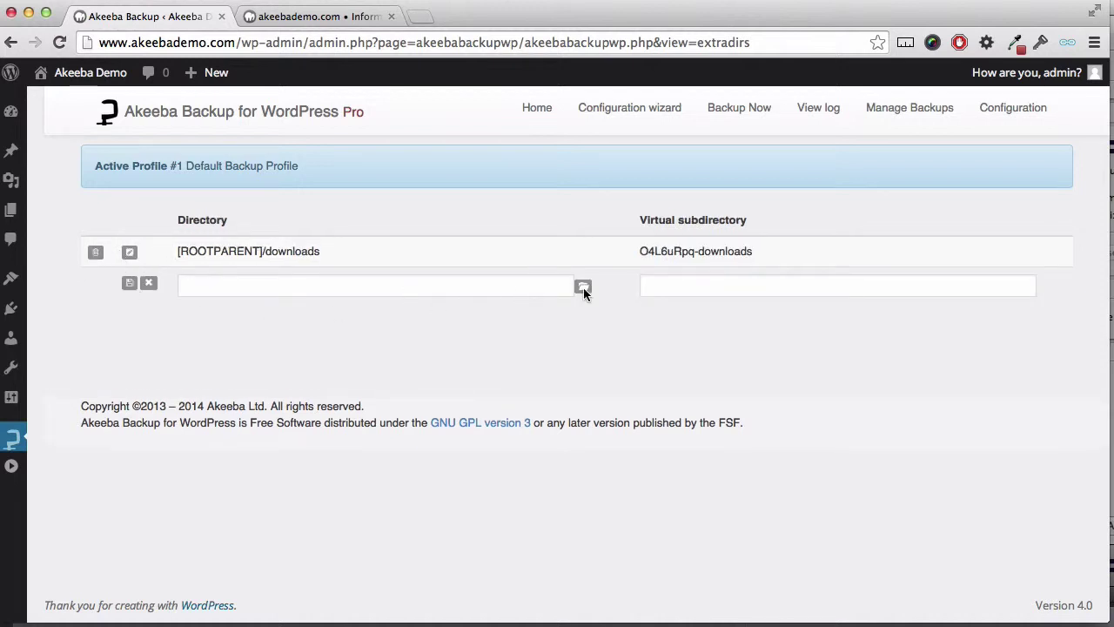
Step: Add and save the forum folder as a second off-site directory, then return to the control panel
click(584, 286)
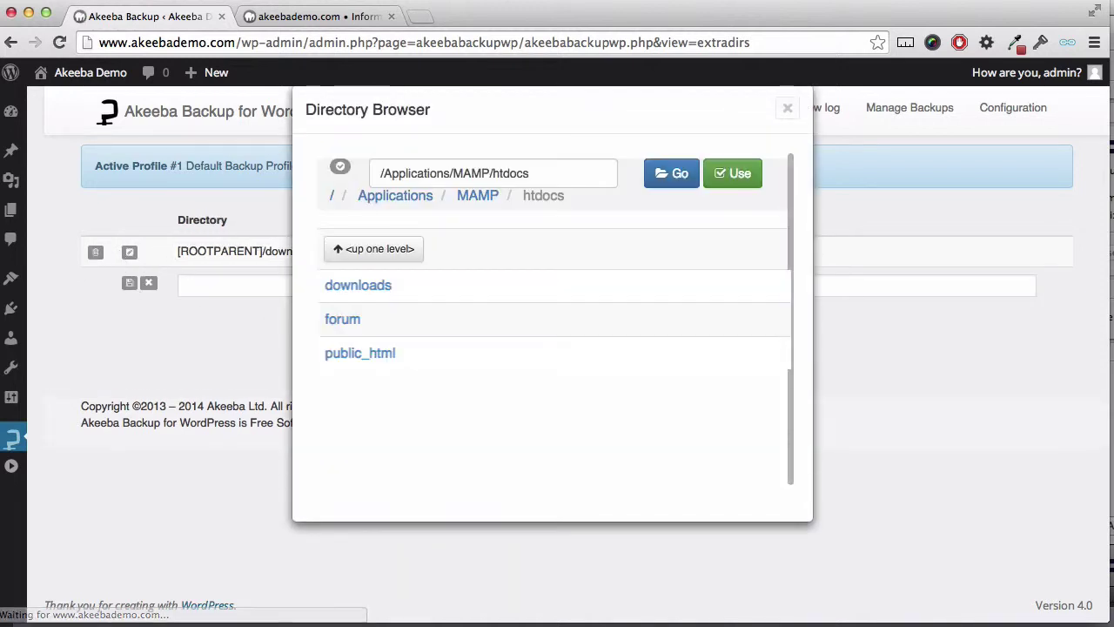
click(342, 319)
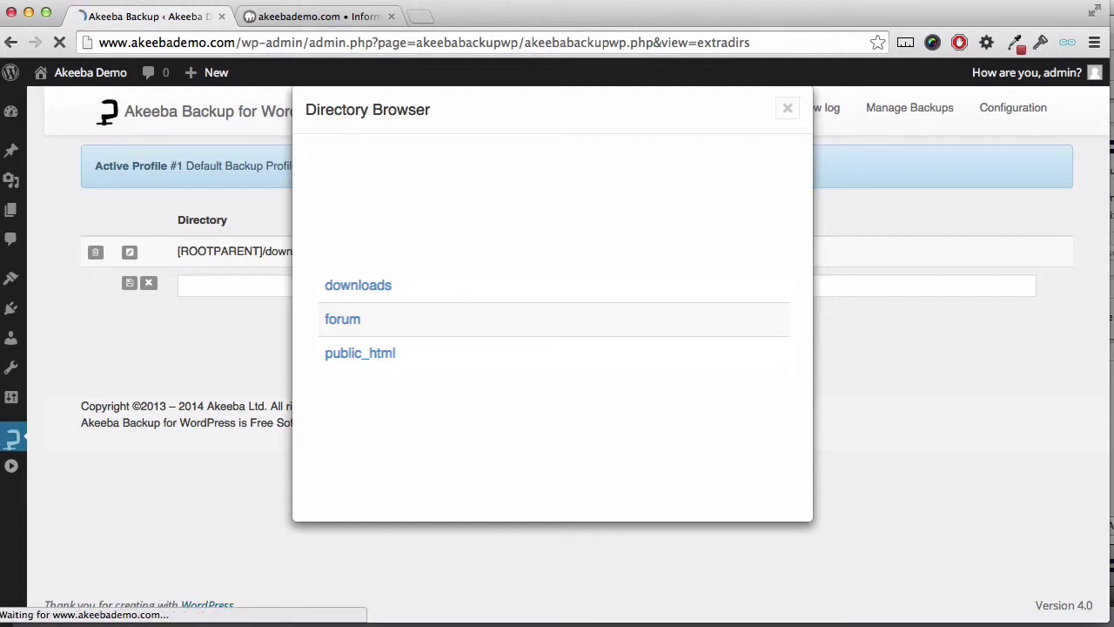
click(752, 175)
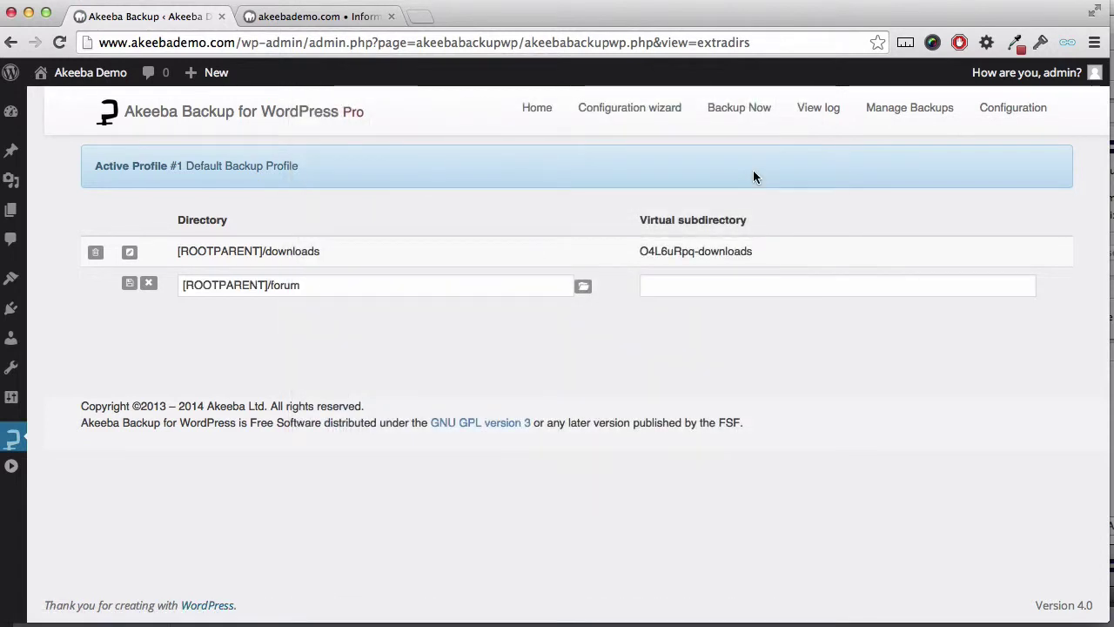
click(127, 282)
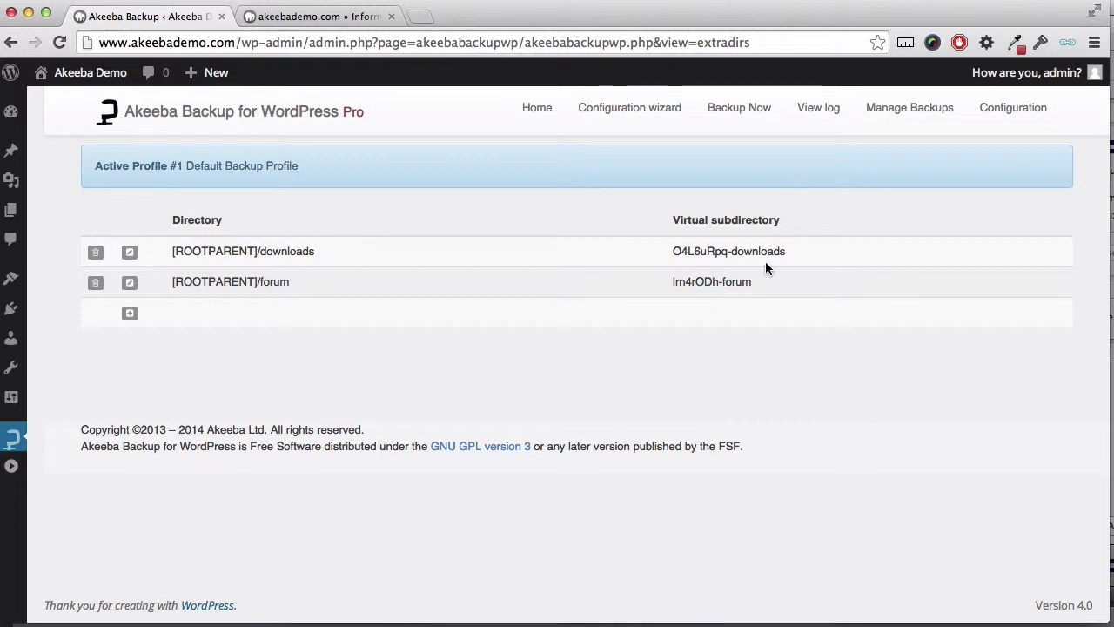
click(554, 116)
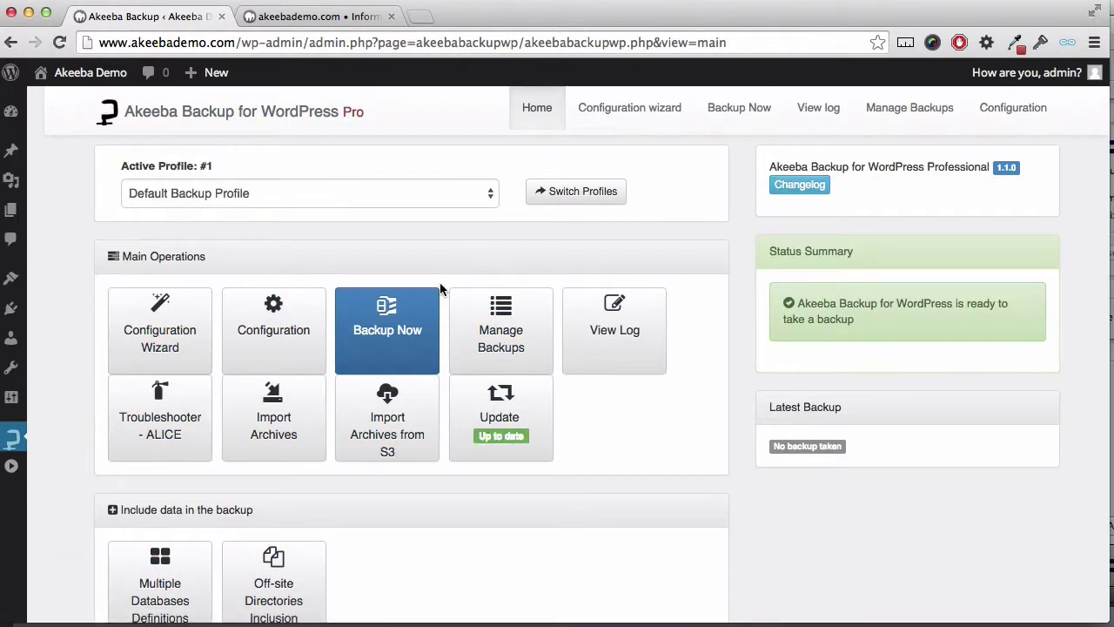
Step: Start a Backup Now run from the Akeeba control panel
click(407, 331)
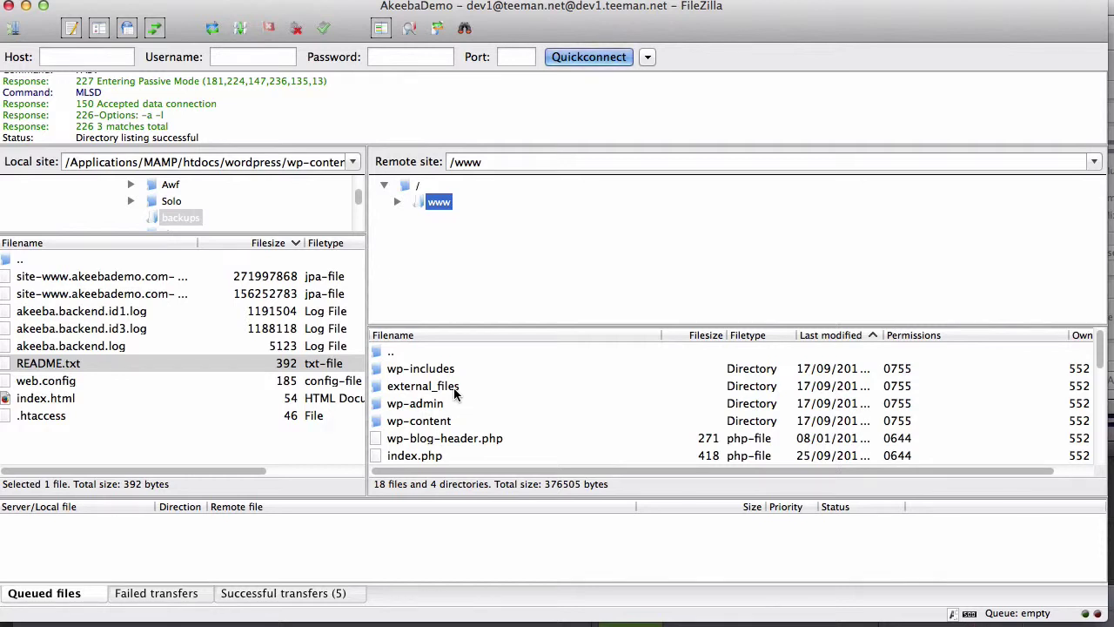
Step: Open /www/external_files and move cRFUYrEO-downloads and YaMrFSIh-forum up to the server root /
click(453, 394)
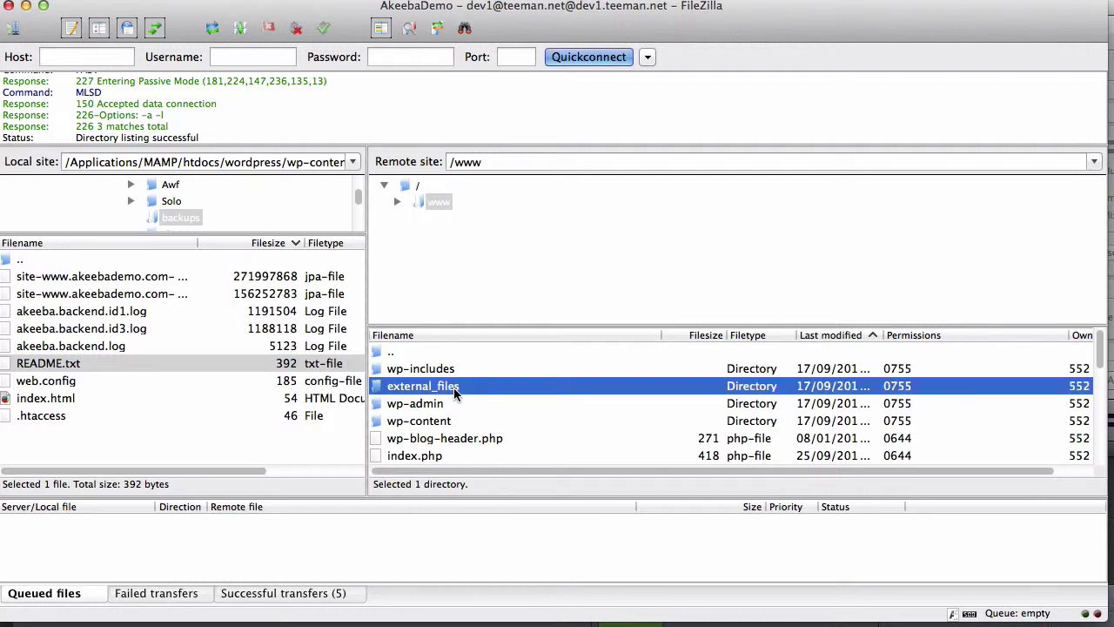
double_click(454, 387)
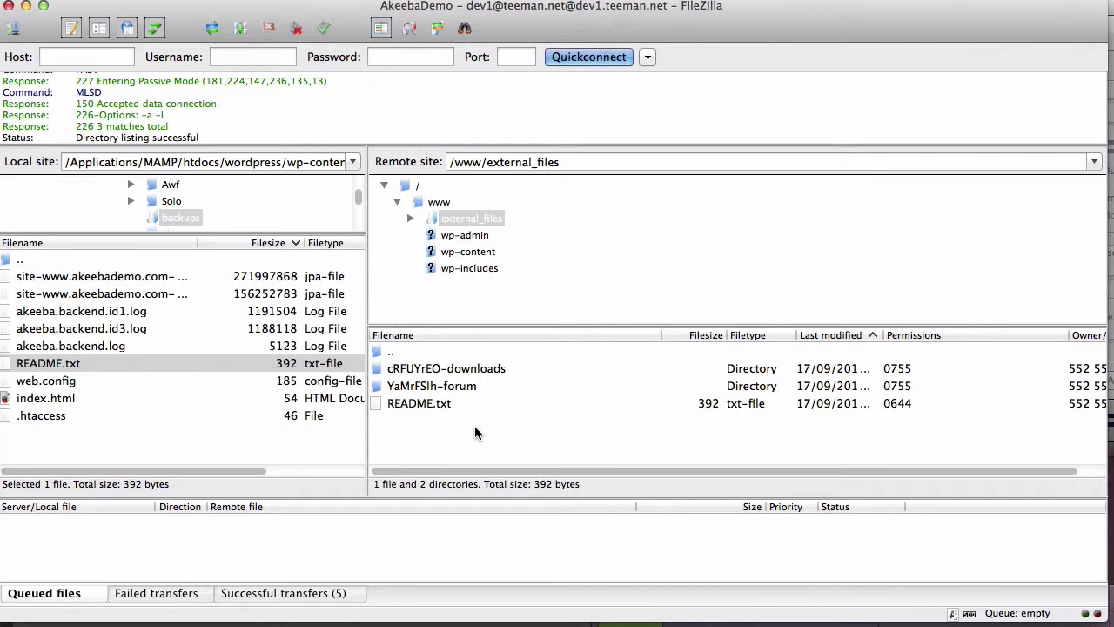
click(440, 407)
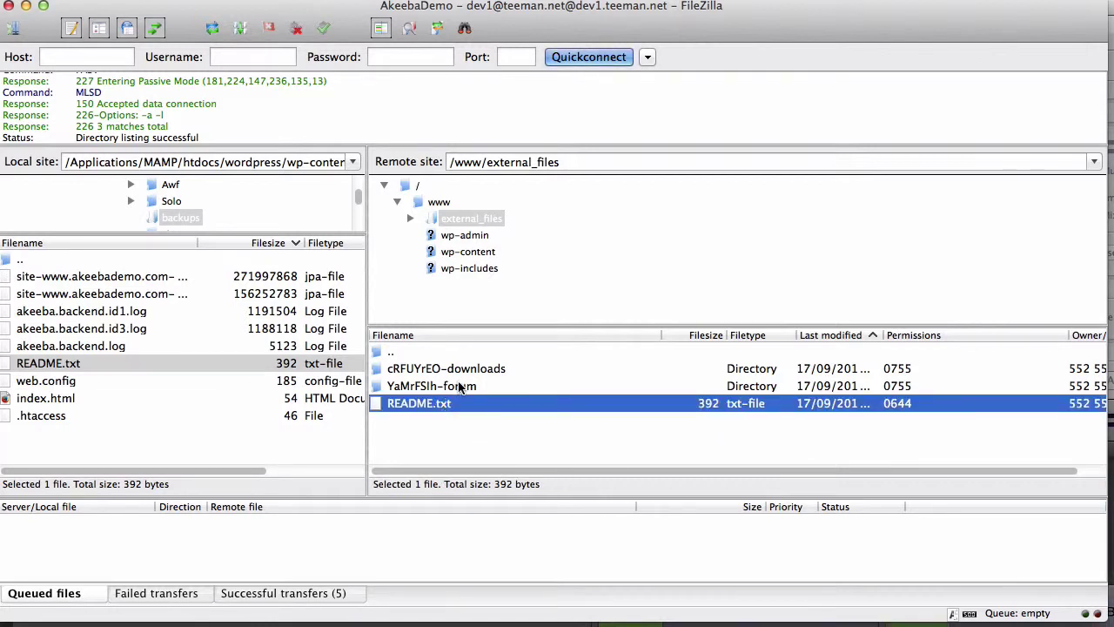
click(460, 386)
click(477, 371)
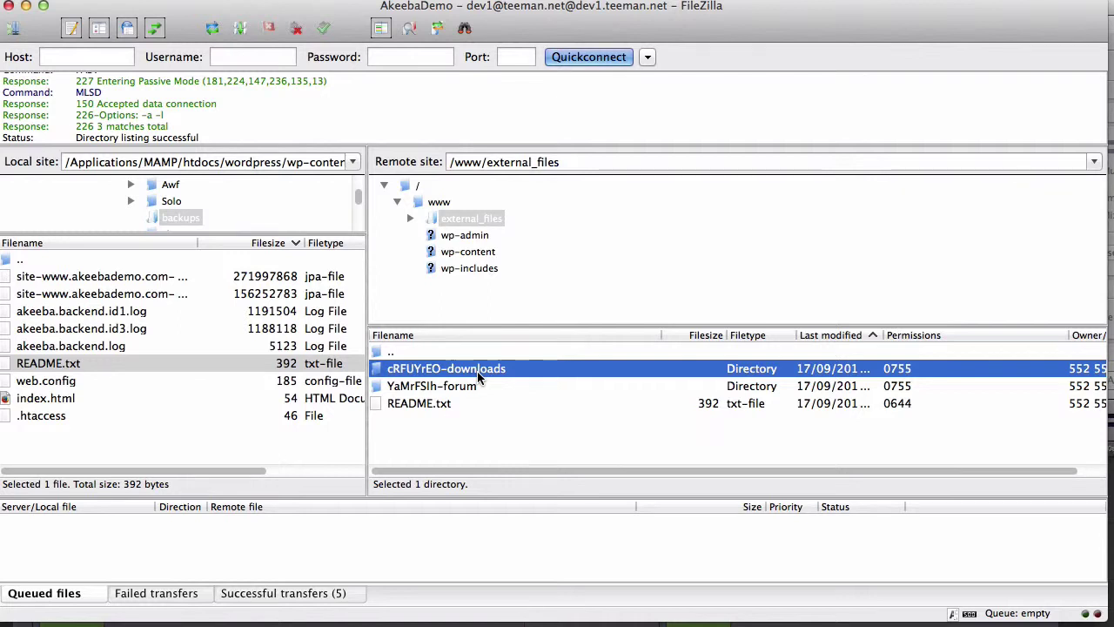
drag(478, 368, 419, 189)
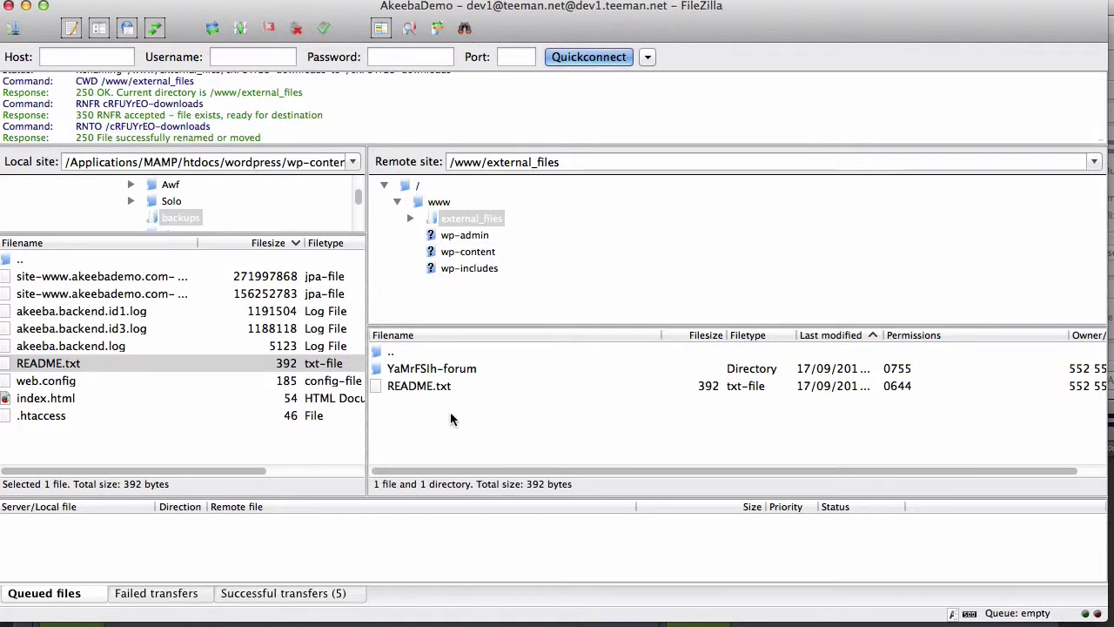
drag(449, 369, 417, 186)
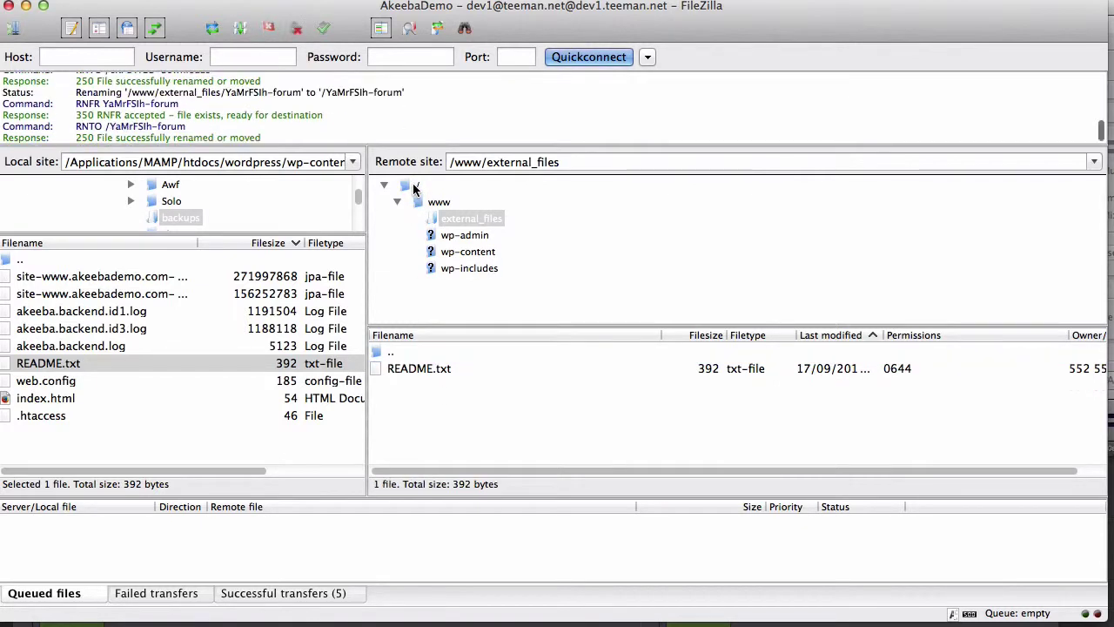
Step: At the server root, rename cRFUYrEO-downloads to downloads
click(418, 186)
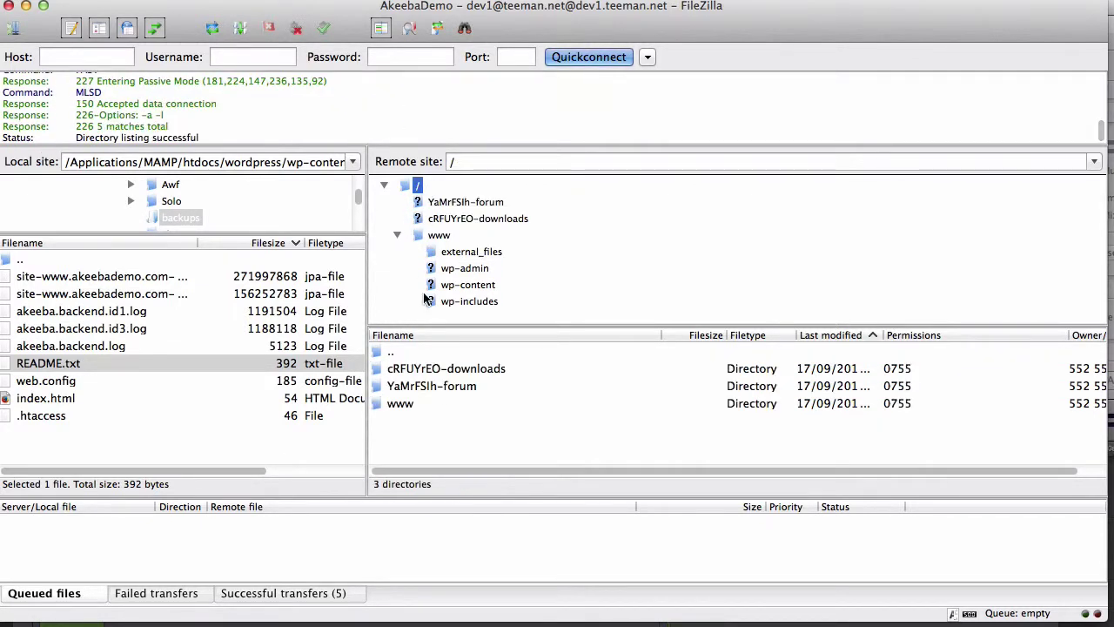
click(471, 369)
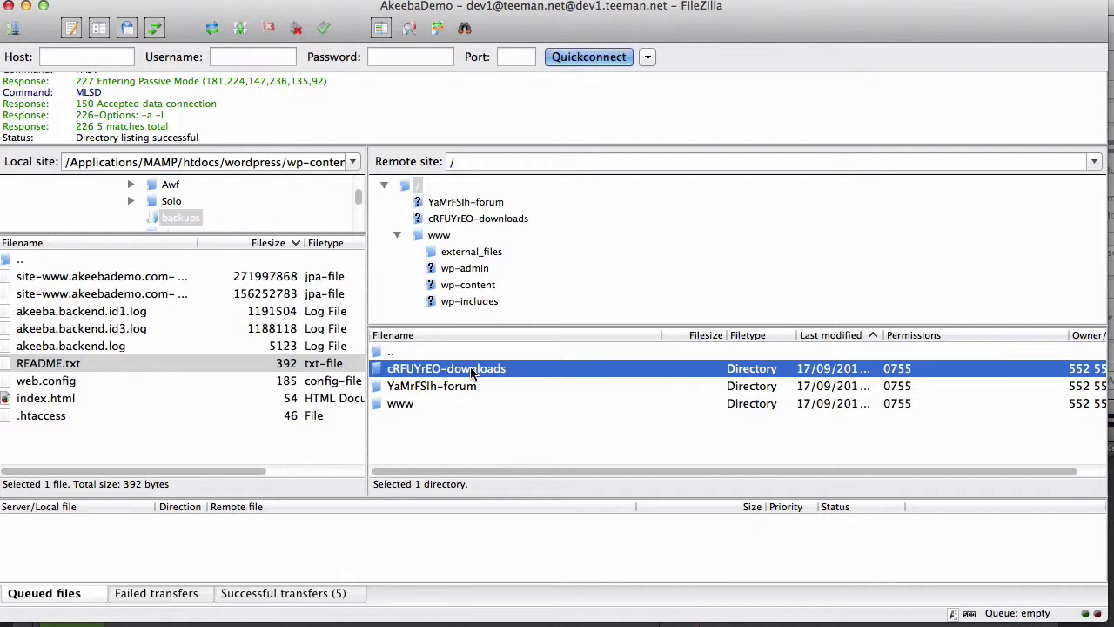
right_click(471, 369)
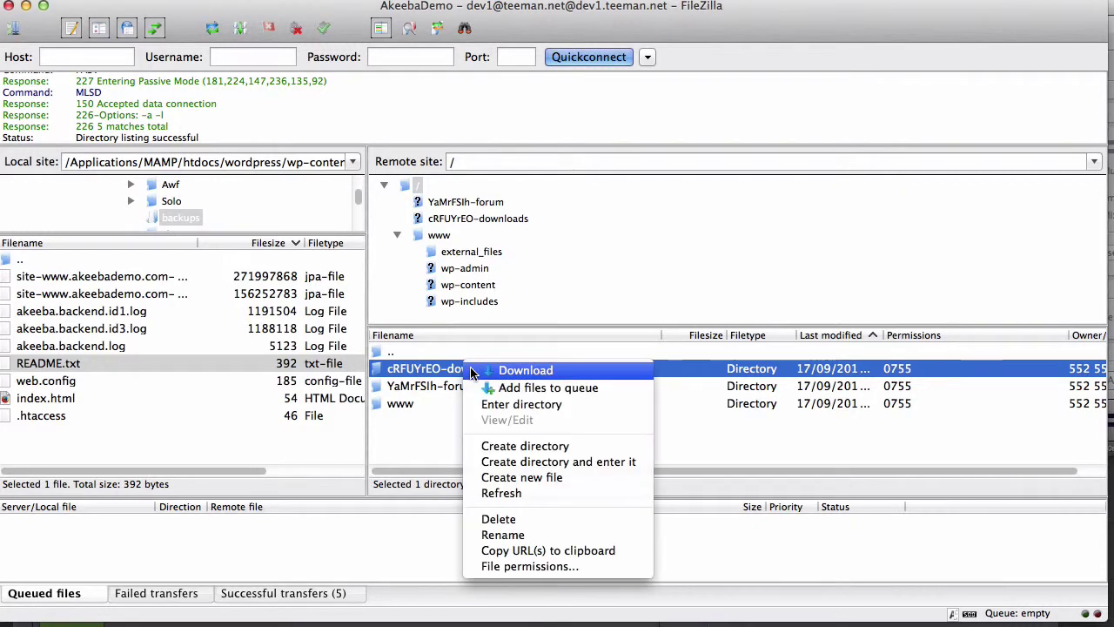
click(507, 535)
drag(454, 369, 362, 372)
key(BackSpace)
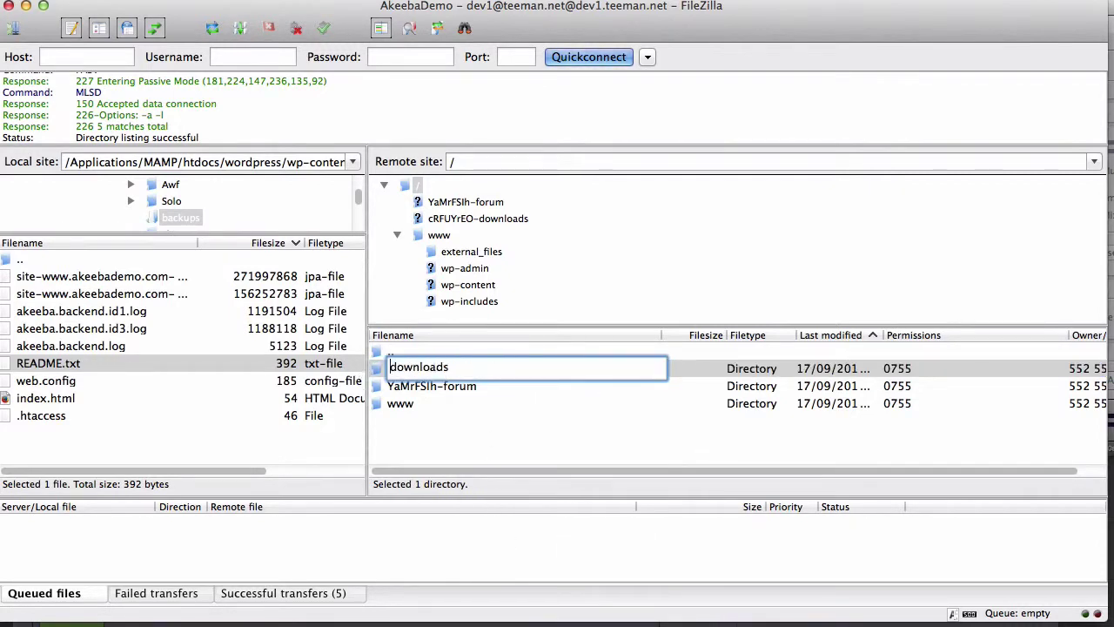
Step: Rename YaMrFSIh-forum to forum
click(444, 388)
right_click(444, 388)
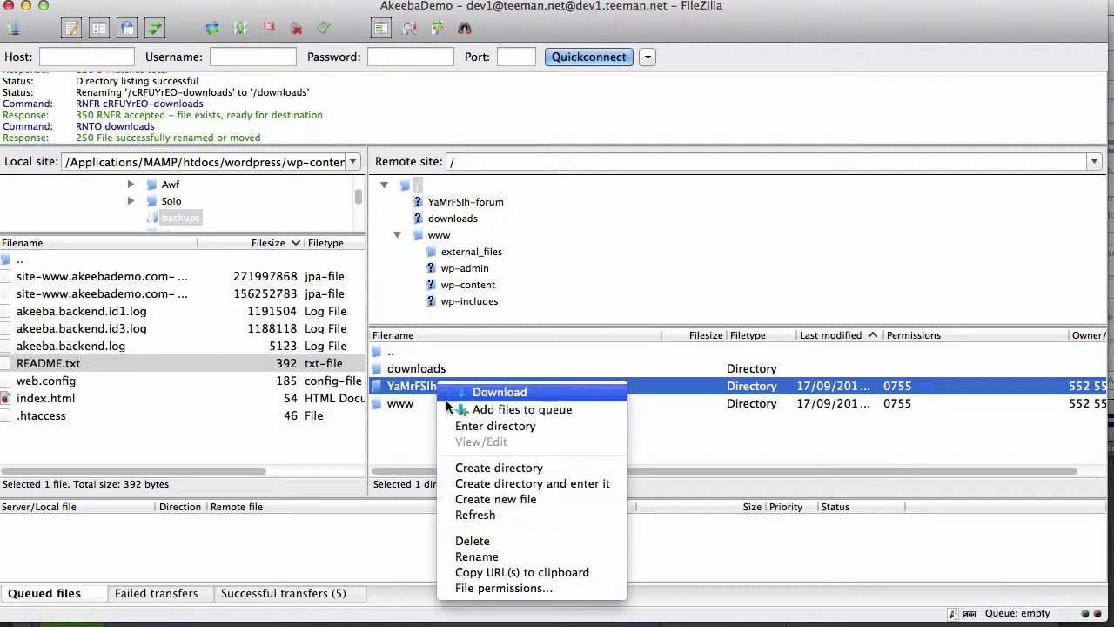
click(477, 557)
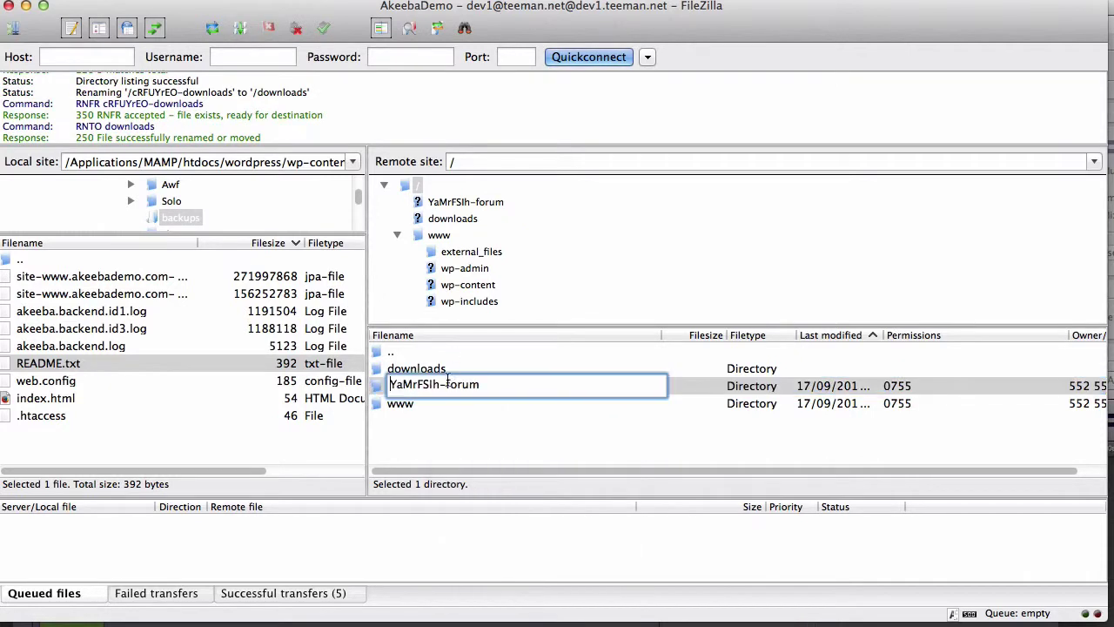
drag(449, 384, 362, 386)
key(BackSpace)
key(Return)
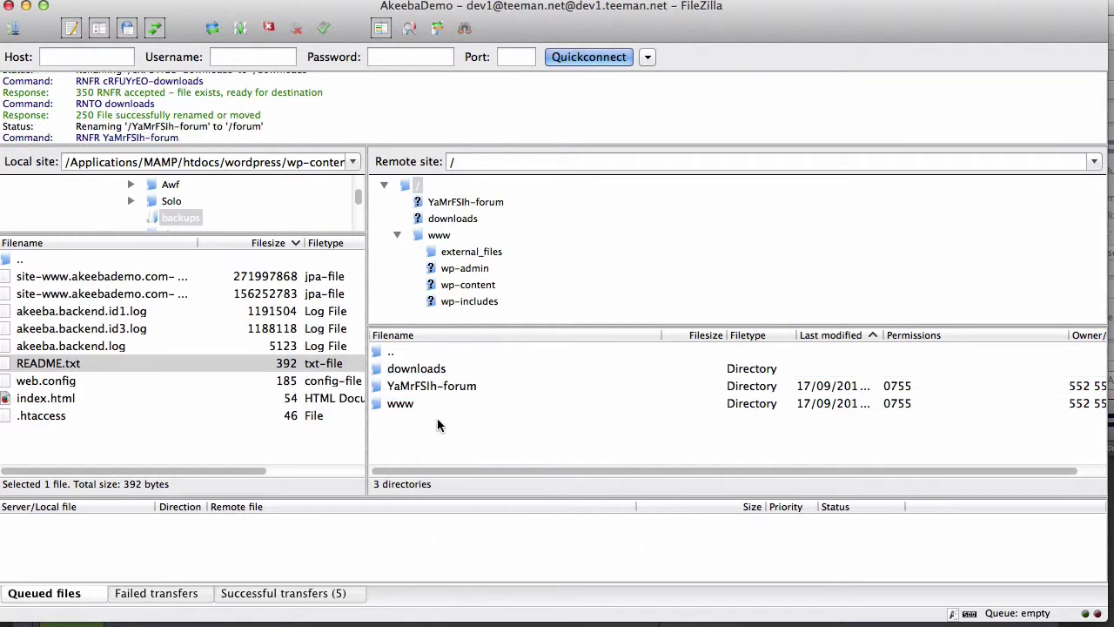